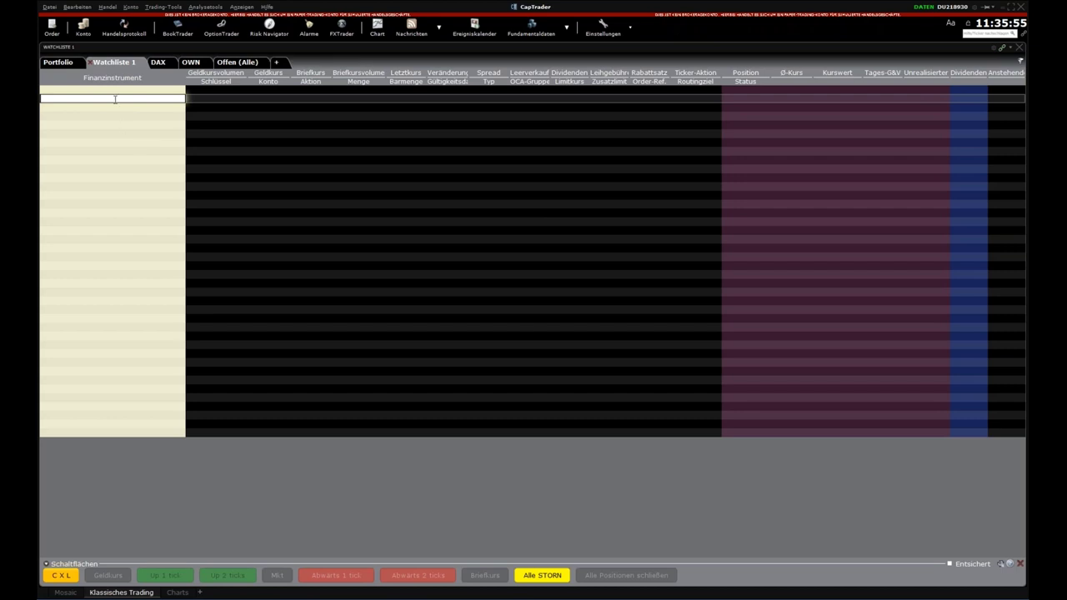
Step: Open the account overview and create an order that closes the EUR position in the real FX balance
click(84, 28)
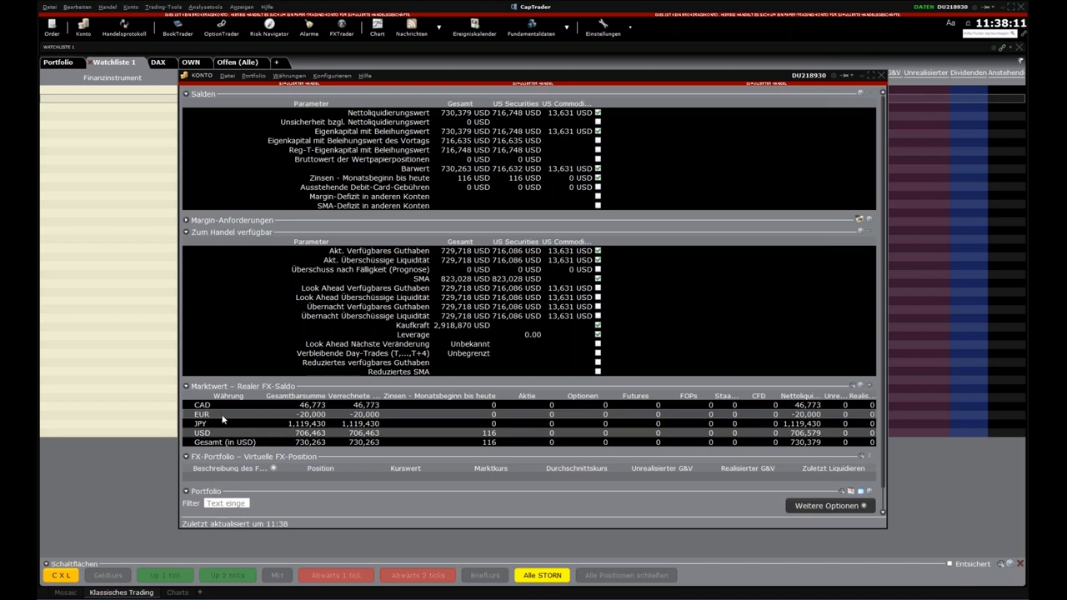
right_click(219, 412)
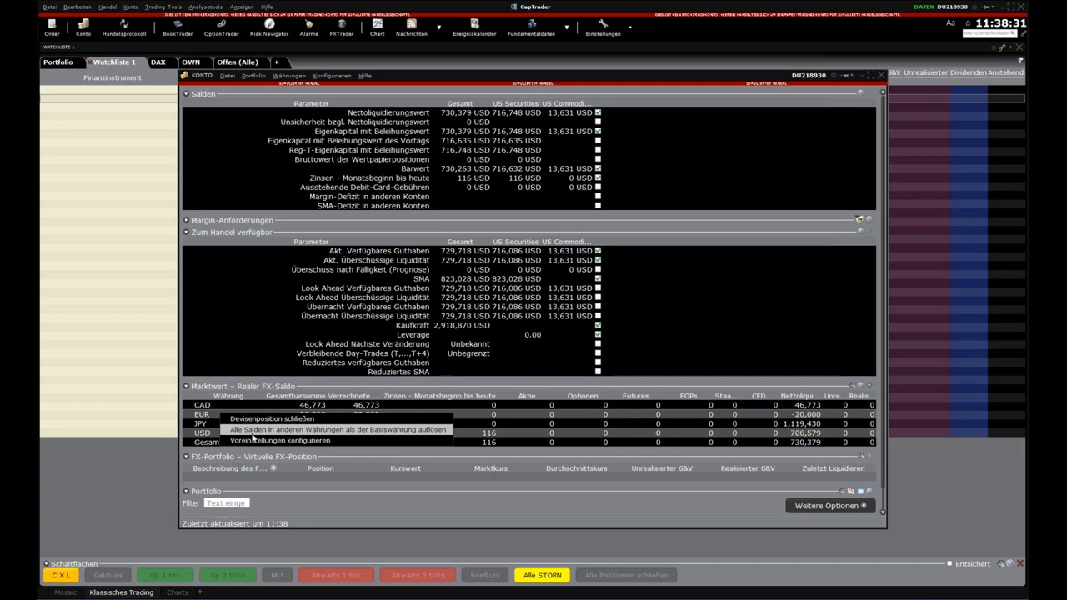
click(368, 453)
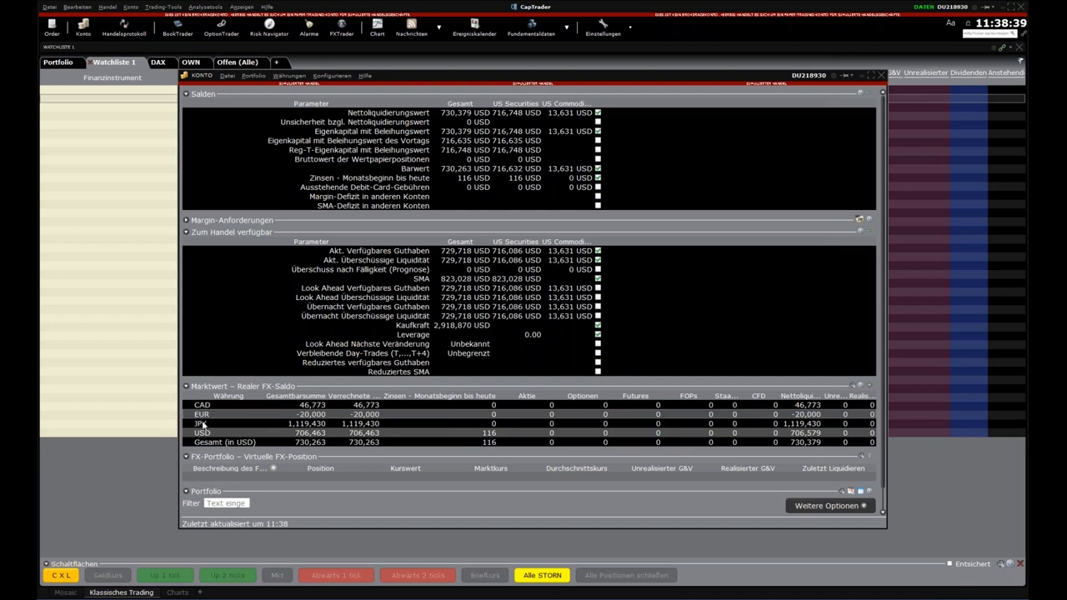
right_click(220, 411)
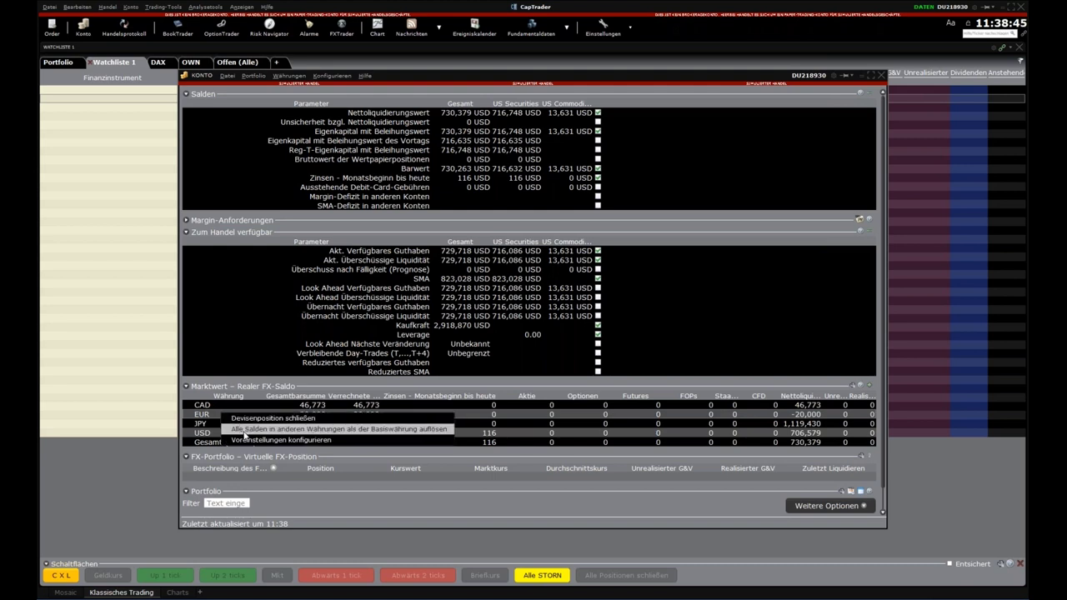
click(247, 420)
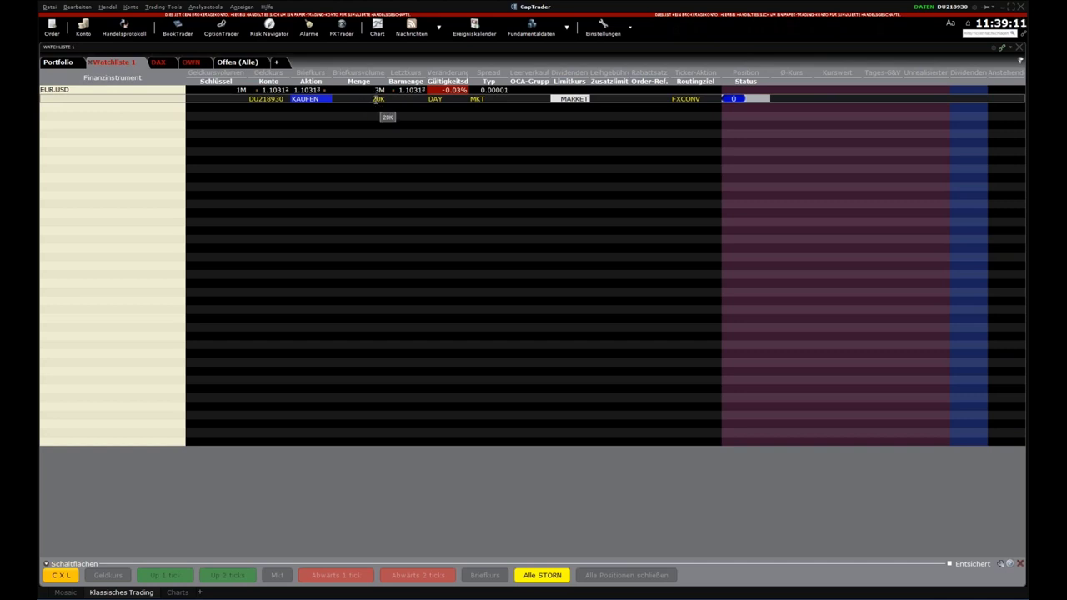
Step: Keep the 20K EUR.USD buy order as a market order routed to FXCONV and transmit it
click(488, 97)
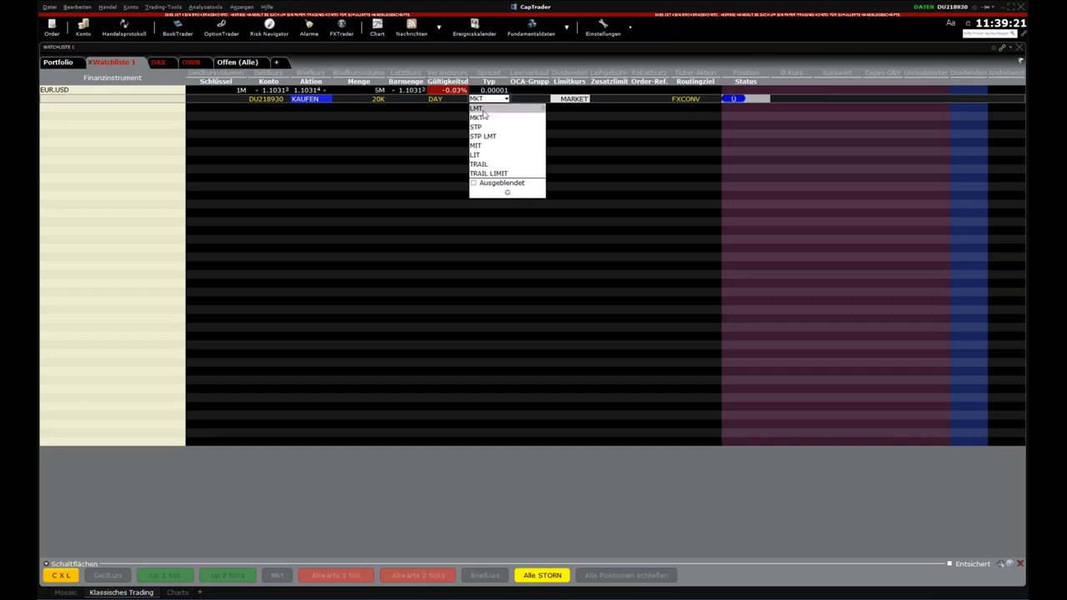
click(411, 113)
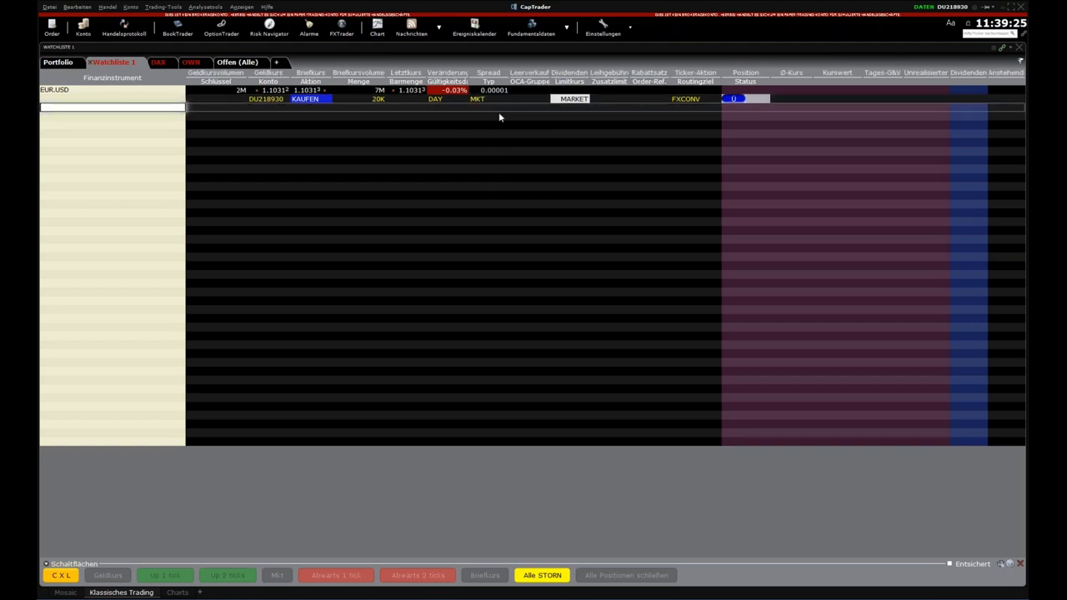
click(707, 101)
click(703, 104)
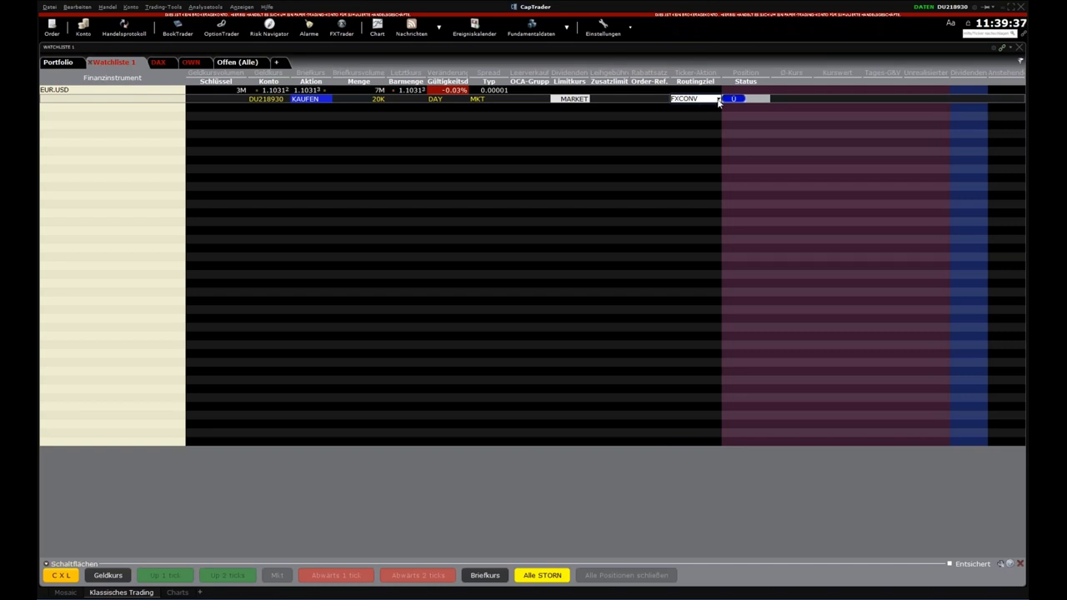
click(717, 100)
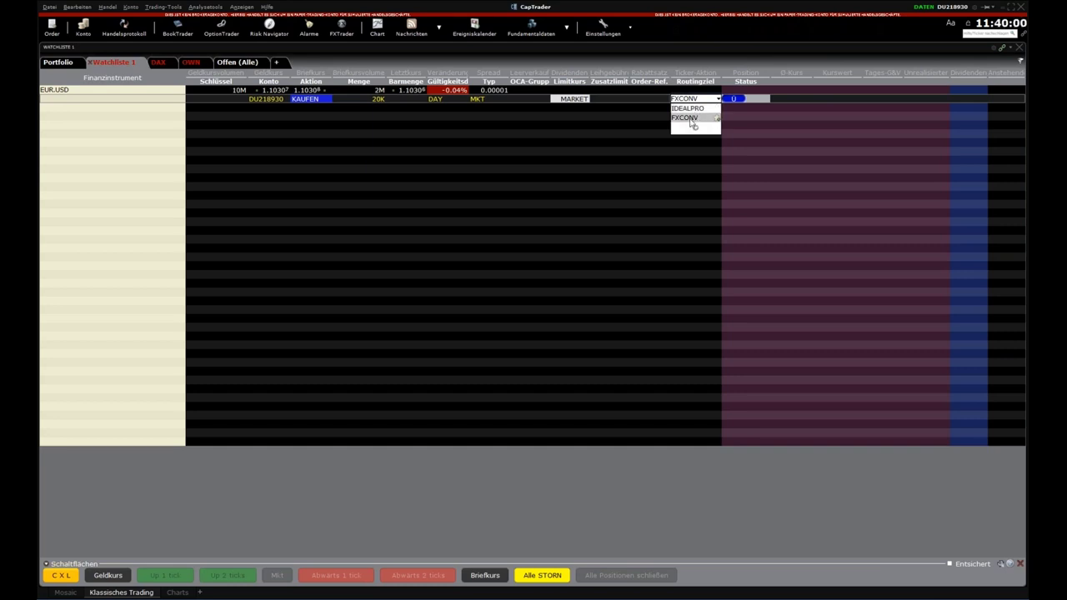
click(690, 119)
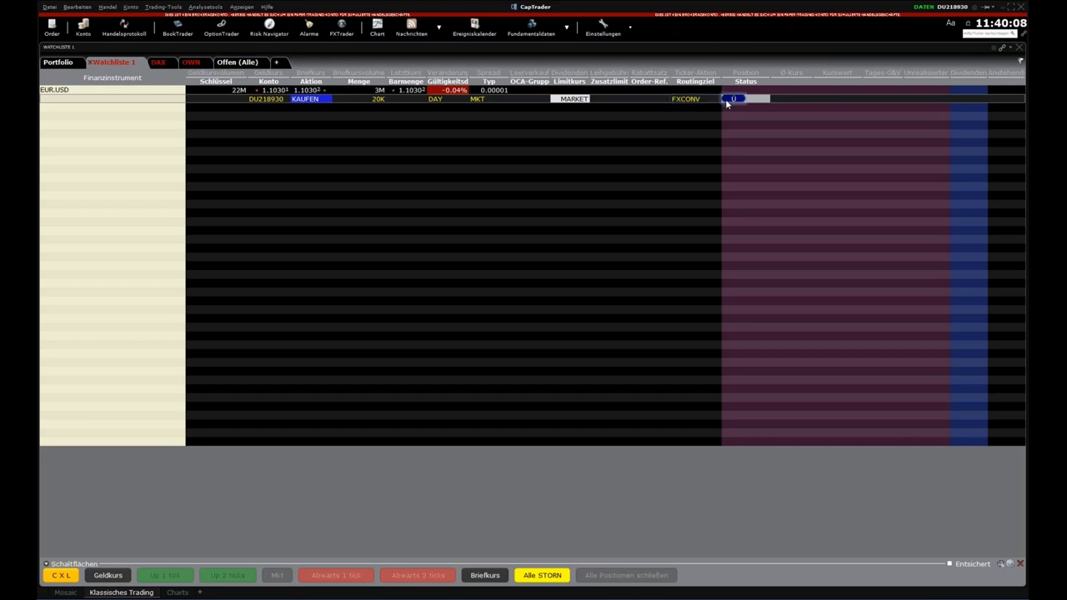
click(725, 98)
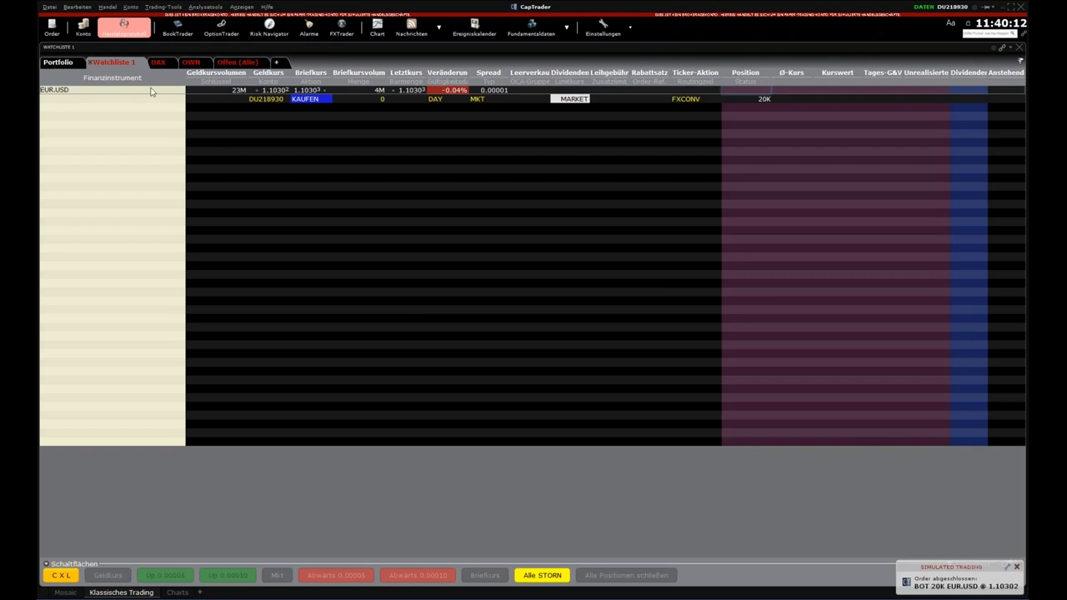
Step: Review today's executions in the trade log and the real FX balances in the account overview, including the closing options for JPY
click(125, 32)
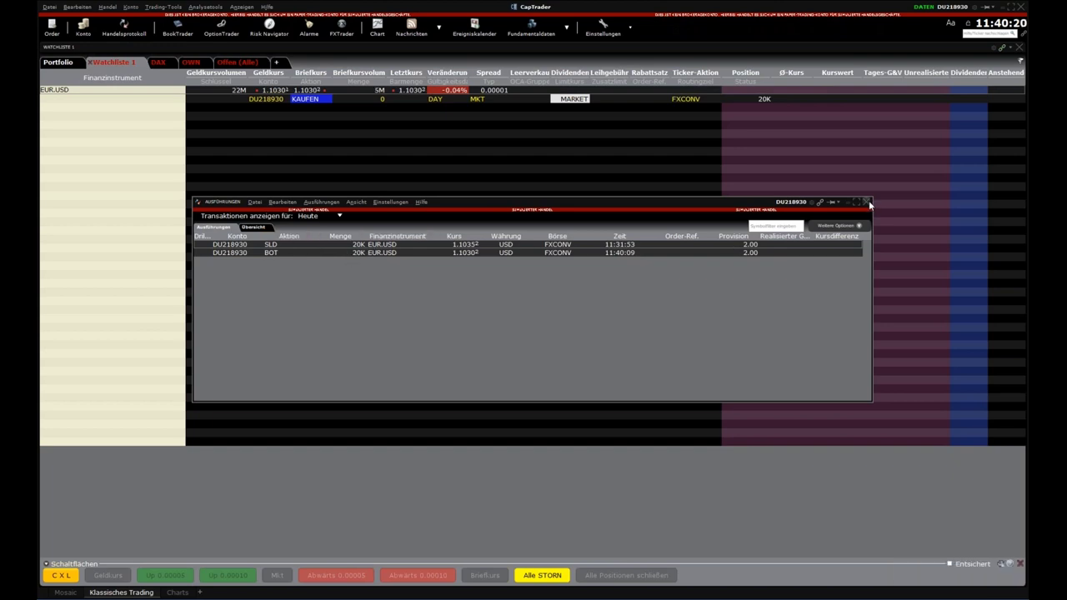
click(866, 203)
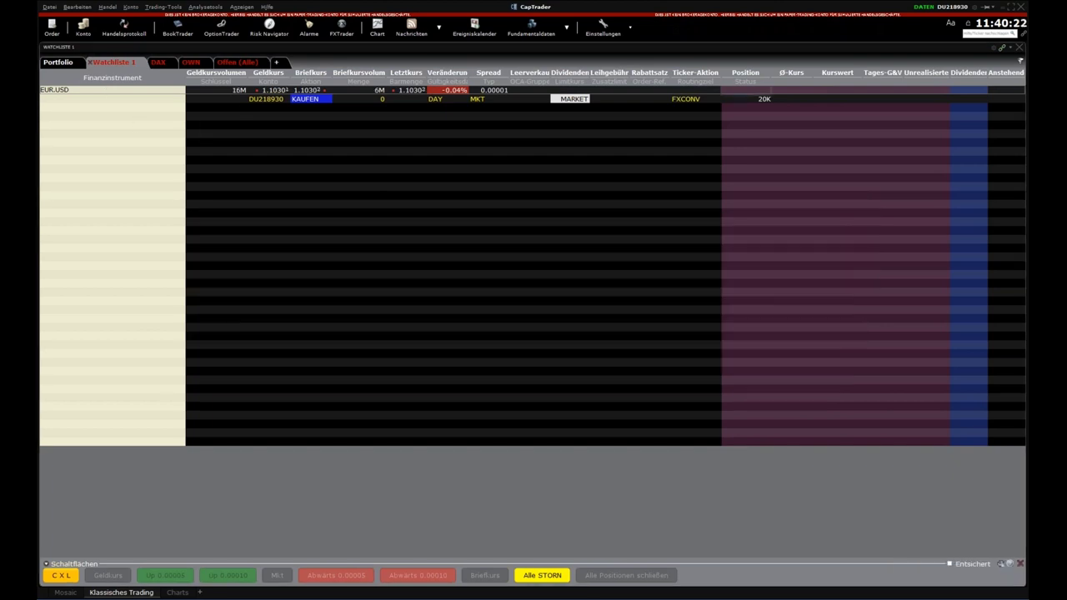
click(83, 30)
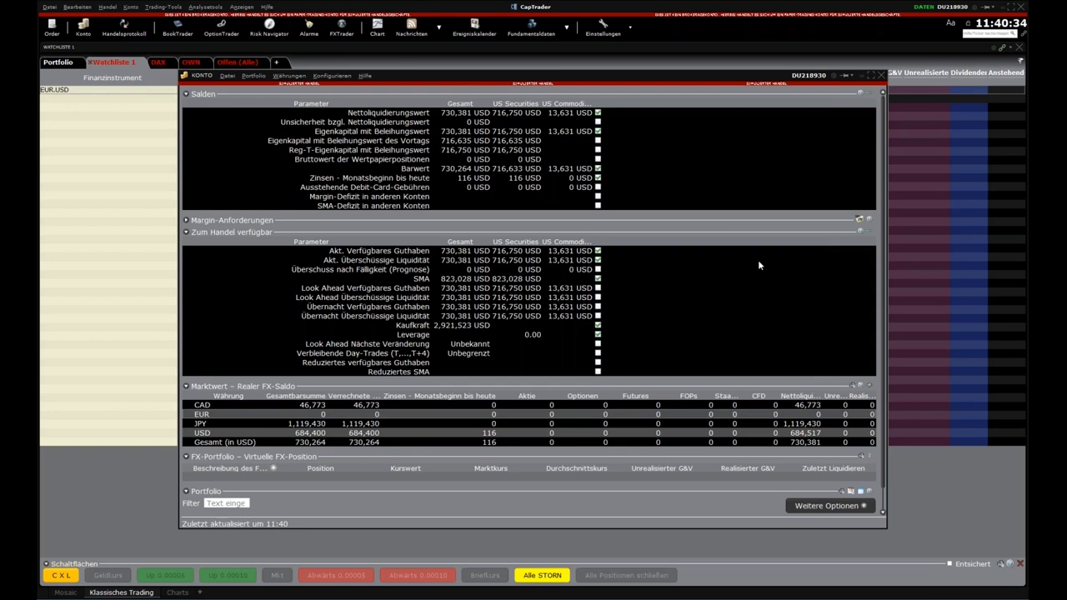
right_click(314, 424)
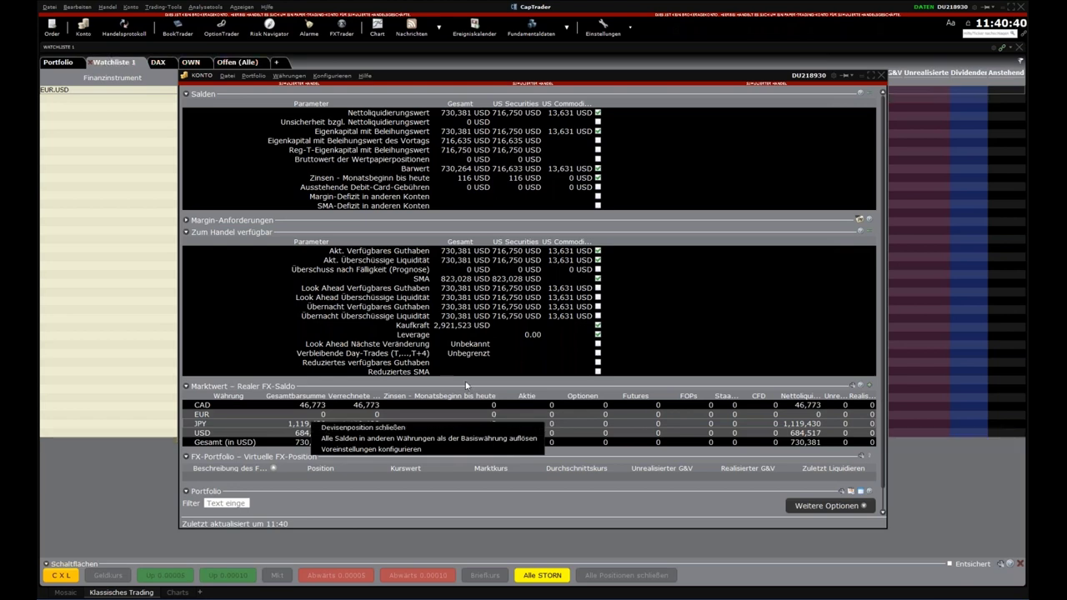
click(327, 421)
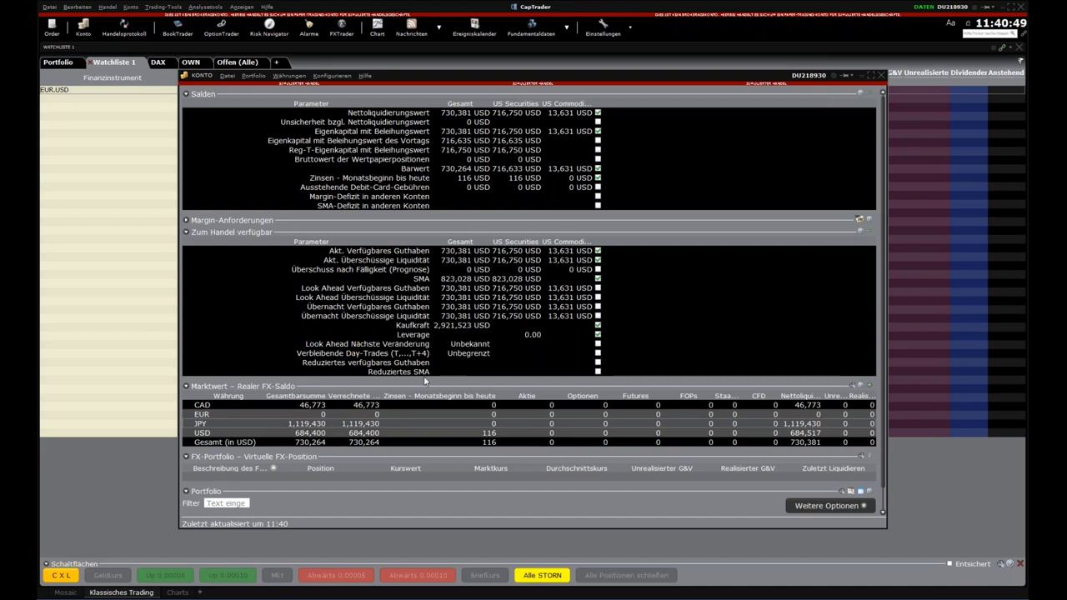
mouse_move(427, 374)
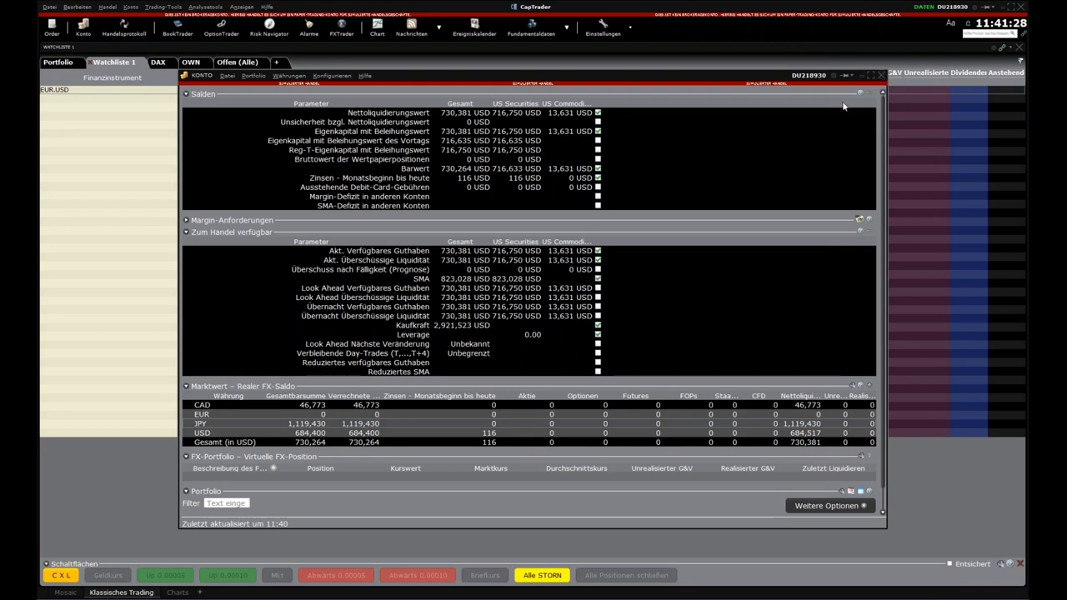
Step: Move the account window aside and delete the EUR.USD row from Watchliste 1
drag(739, 75, 1066, 65)
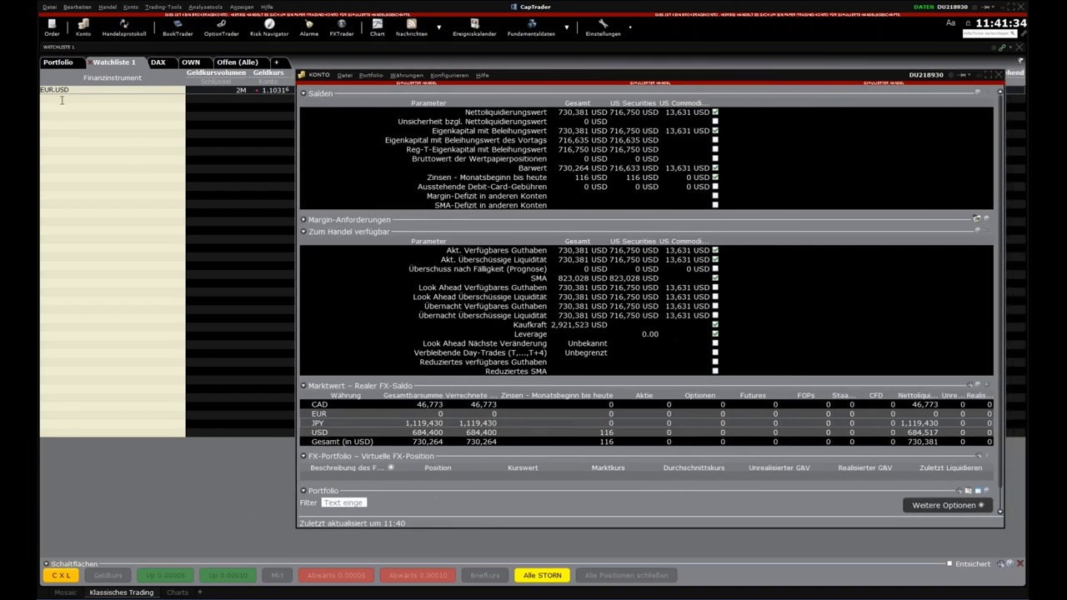
click(64, 92)
right_click(67, 90)
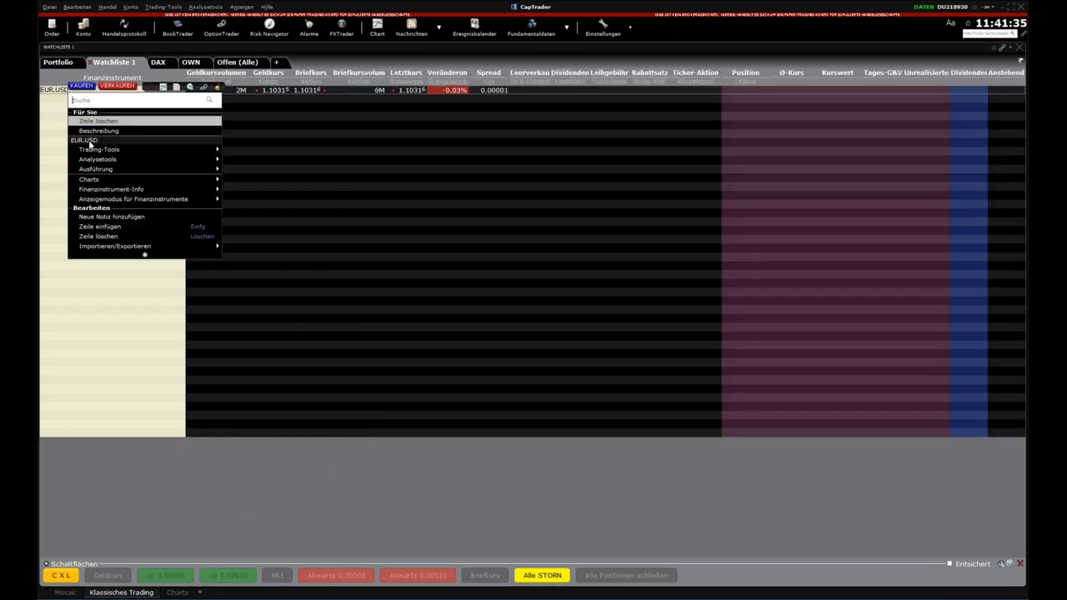
click(109, 235)
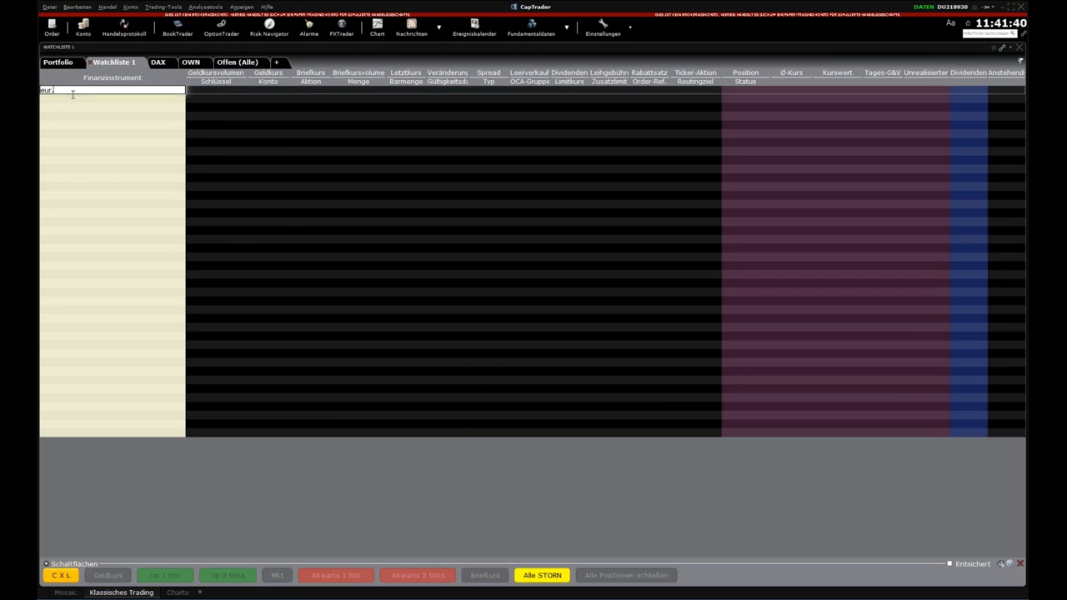
Step: Add EUR.USD to the watchlist and create a 20K limit buy order for the pair
text(eur.usd)
key(Return)
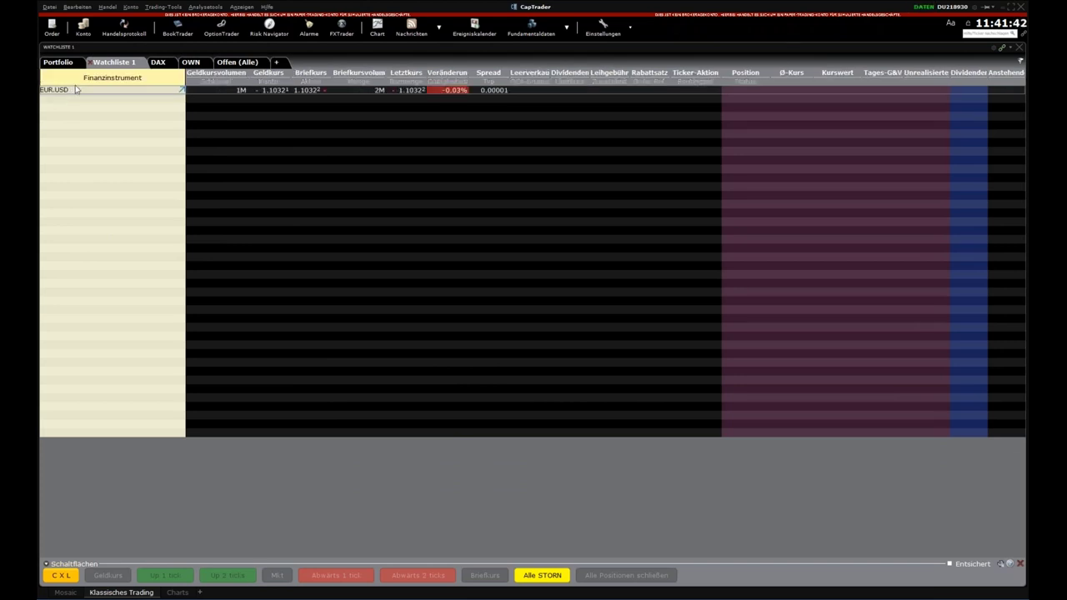
right_click(80, 98)
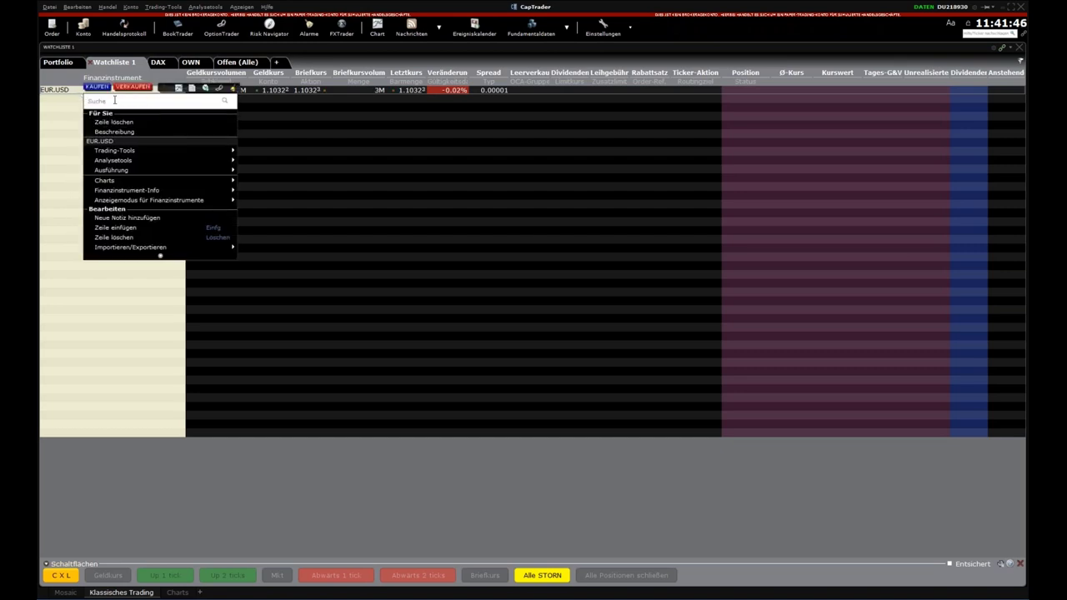
click(98, 87)
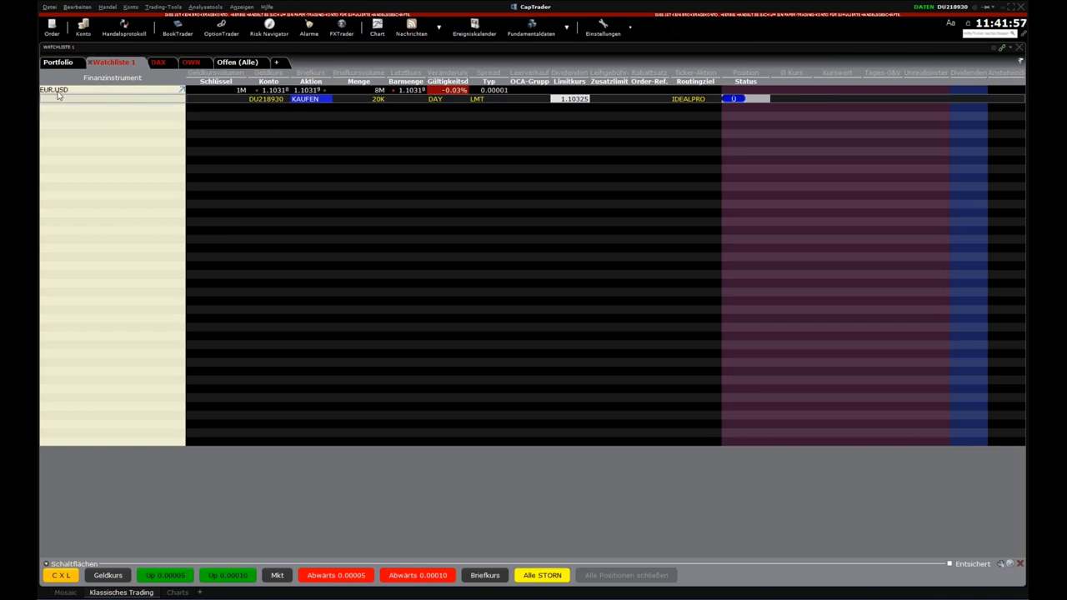
Step: Remove the EUR.USD row with its untransmitted buy order and enter the EUR.USD pair again
right_click(58, 95)
click(93, 235)
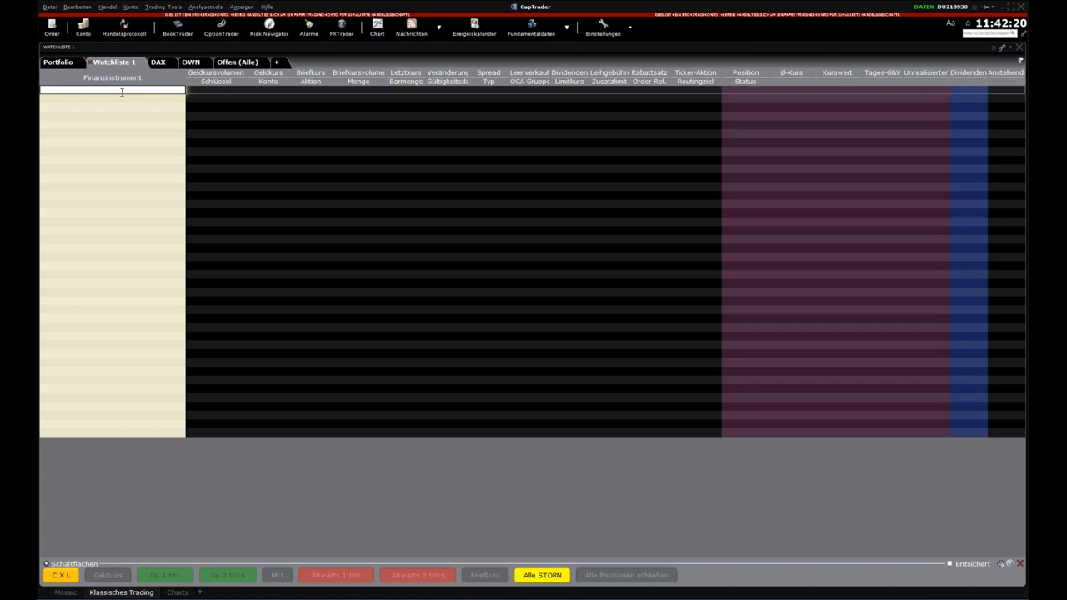
text(eur)
key(Return)
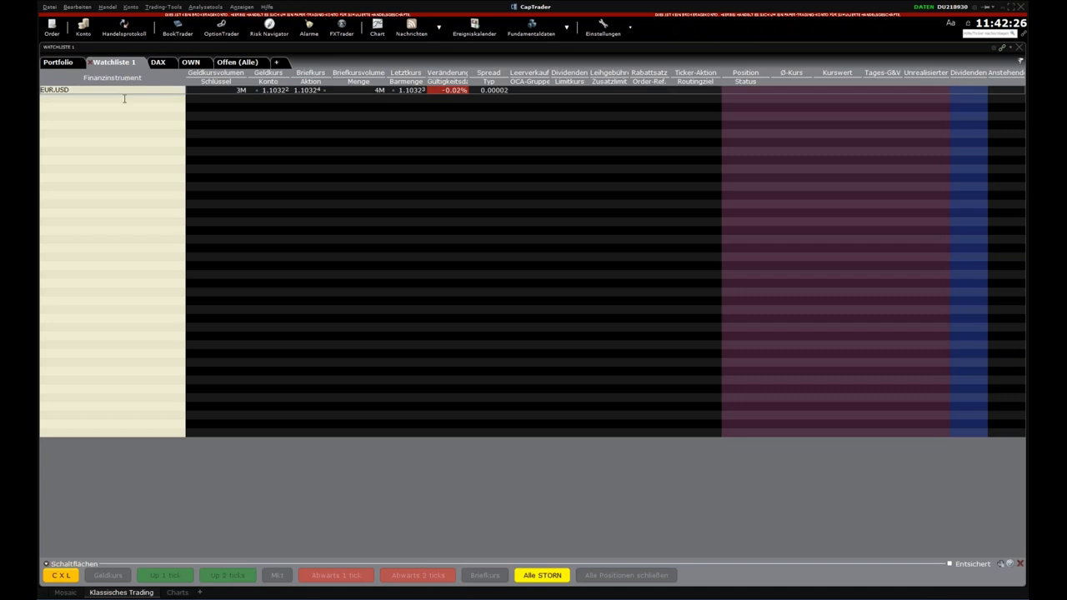
Step: Try to add the inverse currency pair USD.EUR in the row below EUR.USD, and dismiss the company name search
click(124, 99)
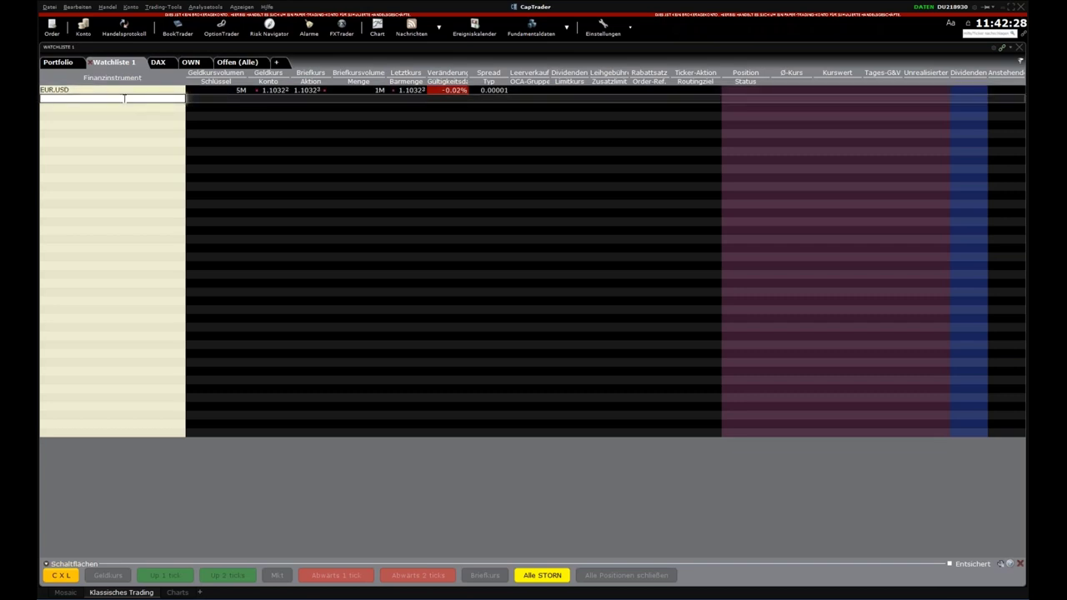
text(usd.eur)
key(Return)
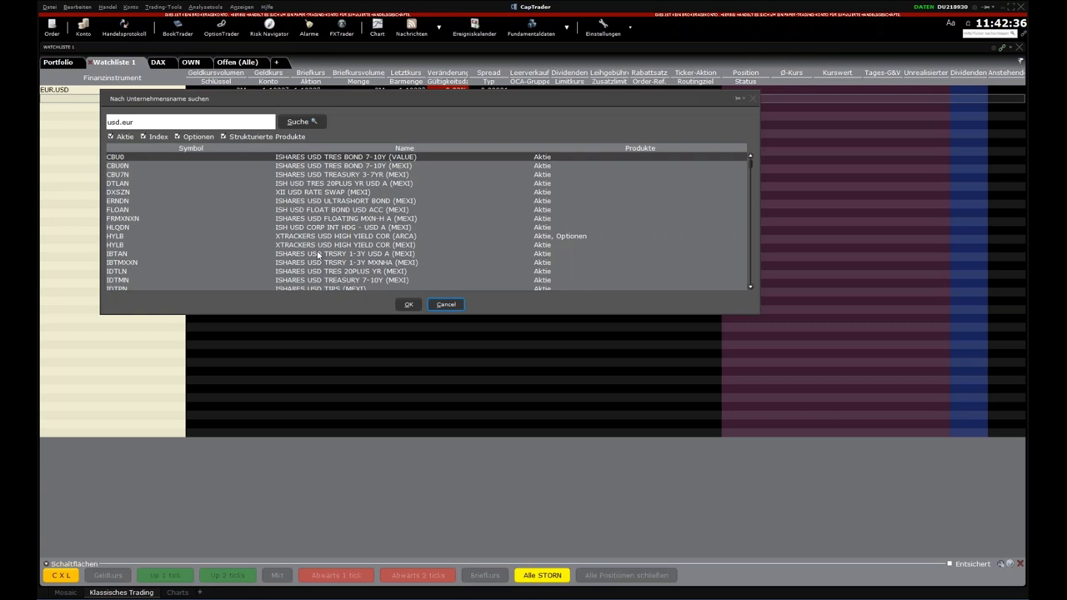
click(749, 104)
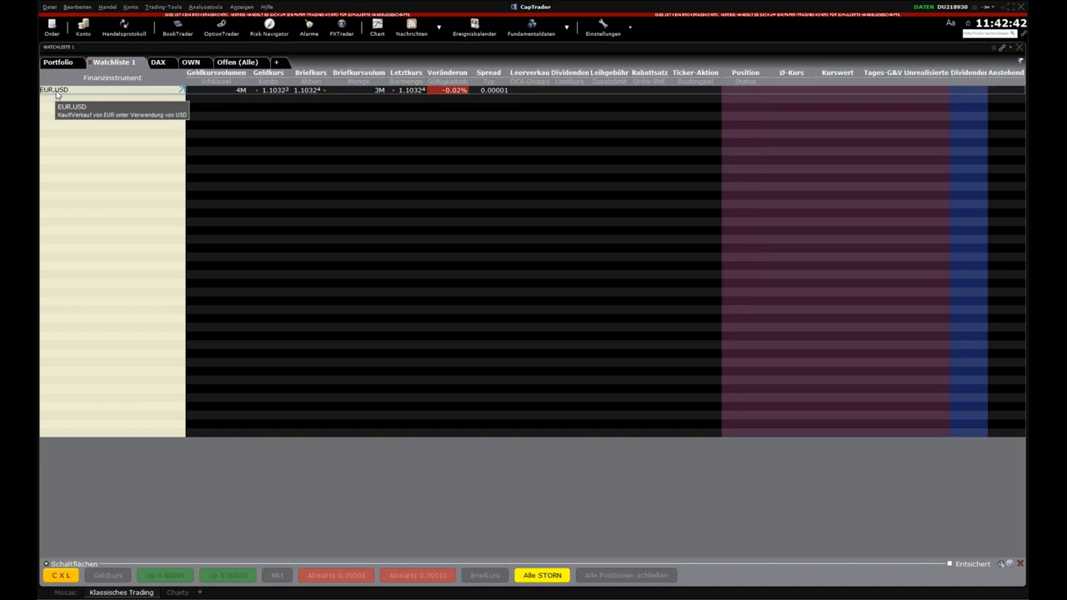
Step: Look at the buy and sell options for EUR.USD and delete its row from the watchlist
right_click(57, 94)
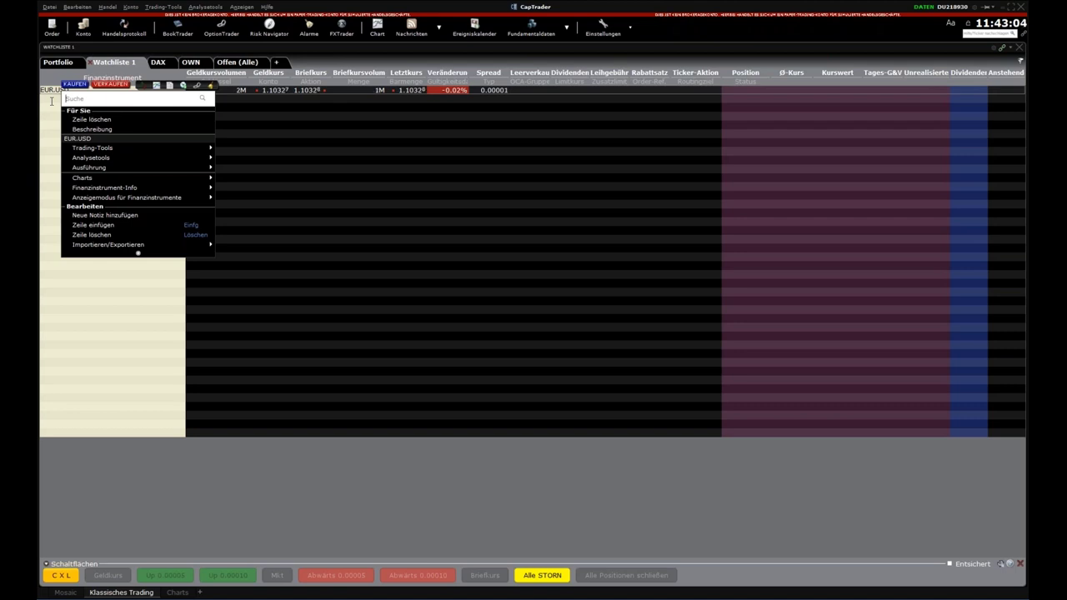
click(51, 100)
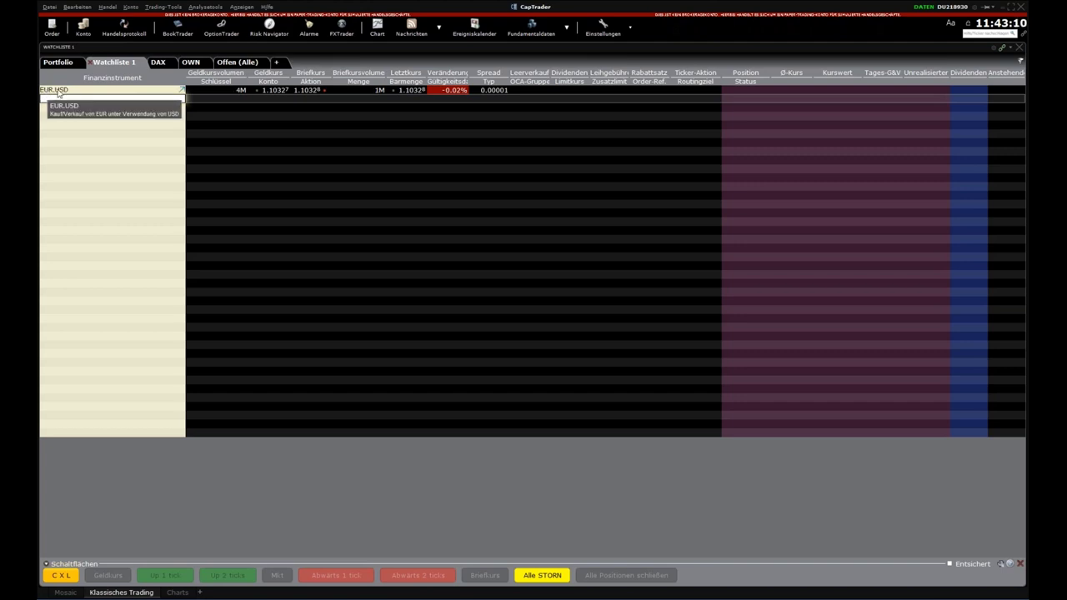
right_click(53, 92)
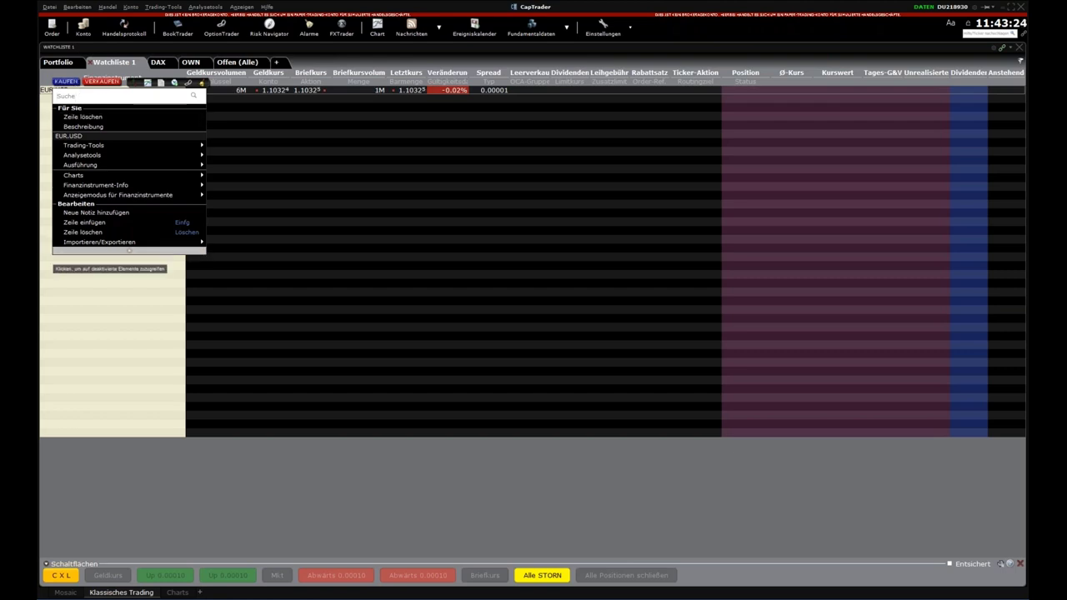
click(70, 300)
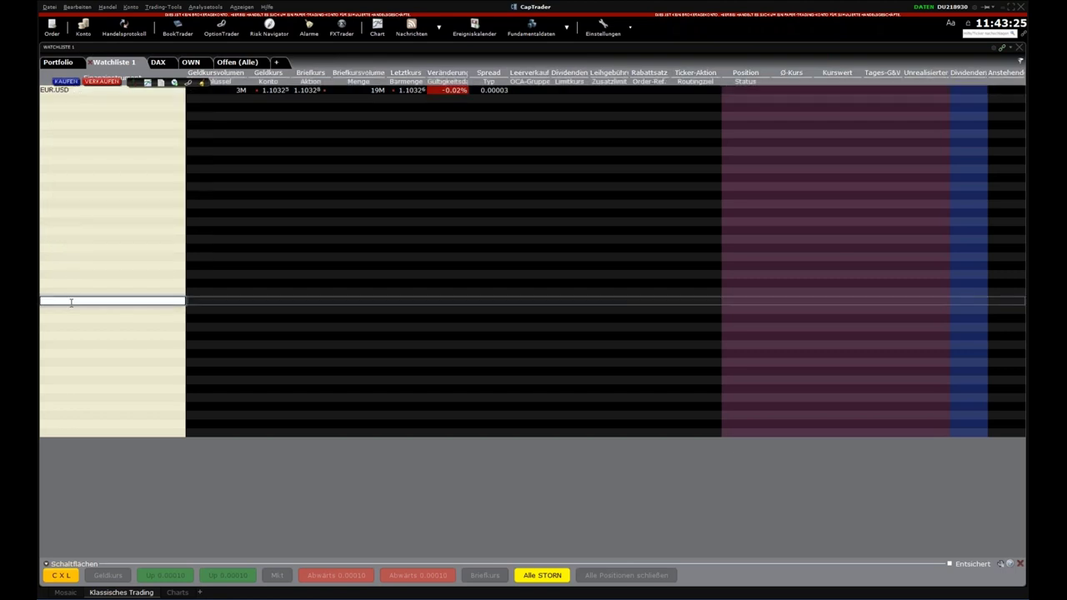
click(82, 90)
right_click(73, 95)
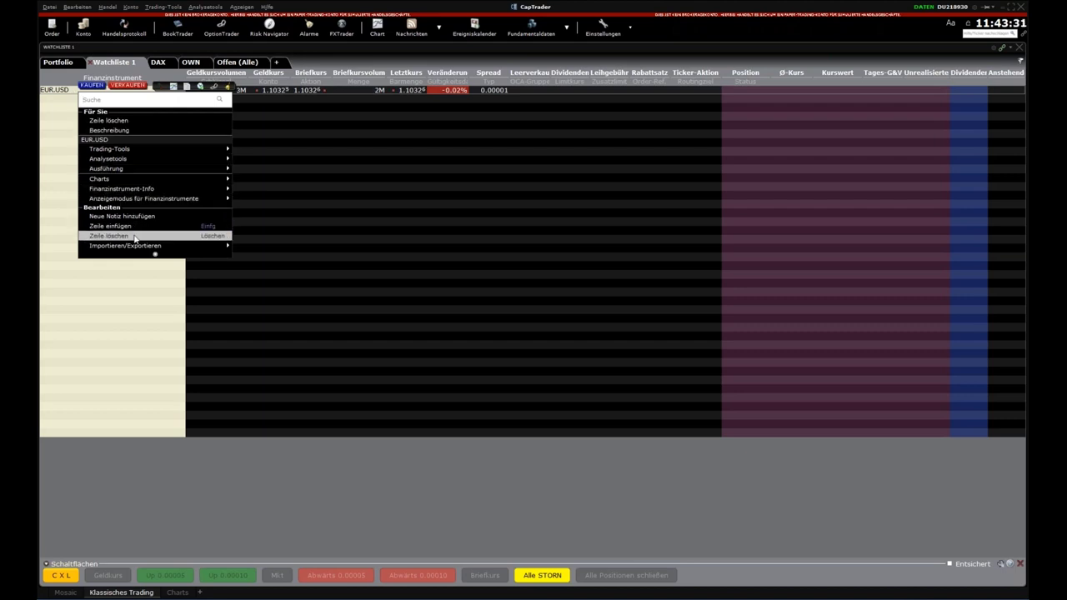
click(109, 236)
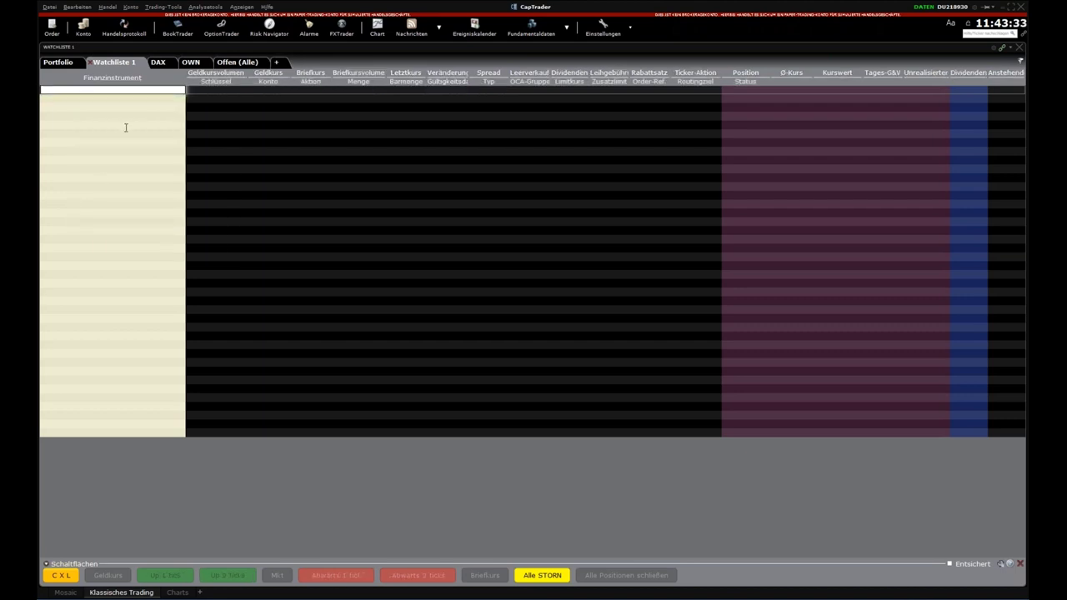
Step: Find FXTrader among the trading tools and open it
click(156, 8)
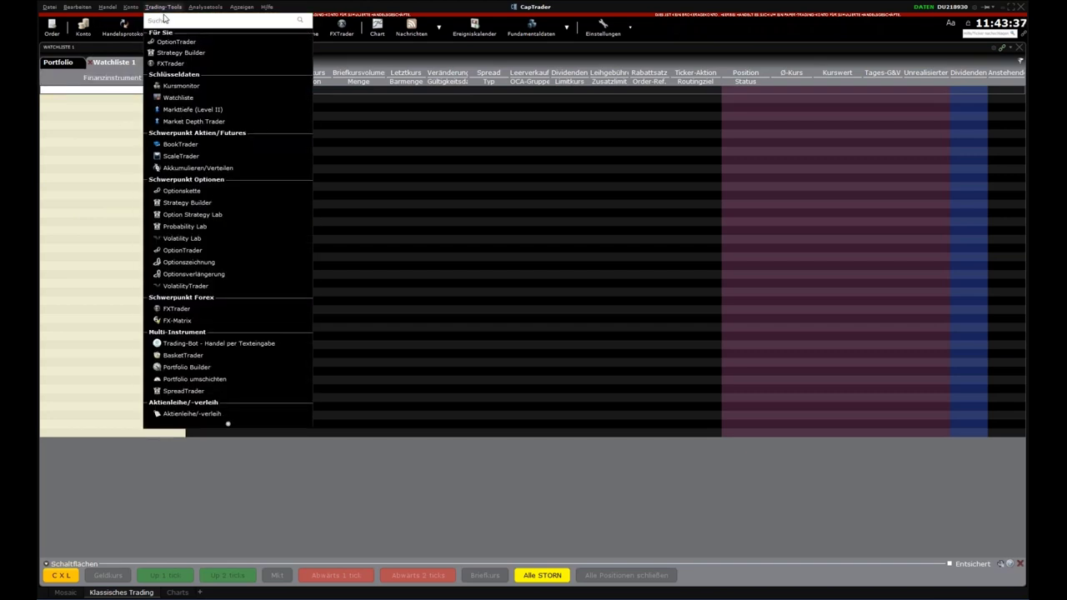
text(f)
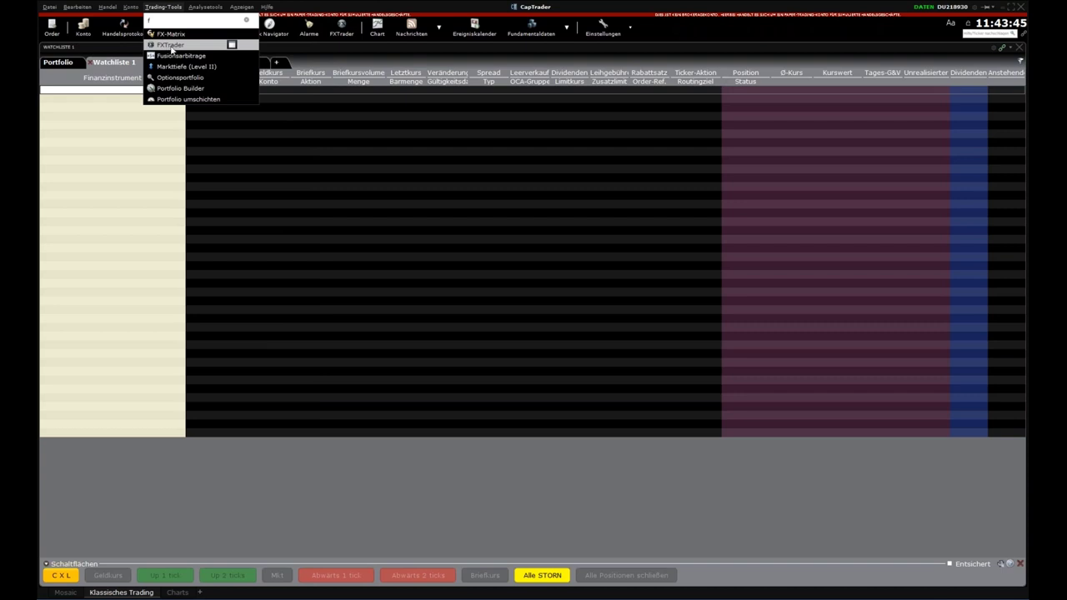
click(171, 45)
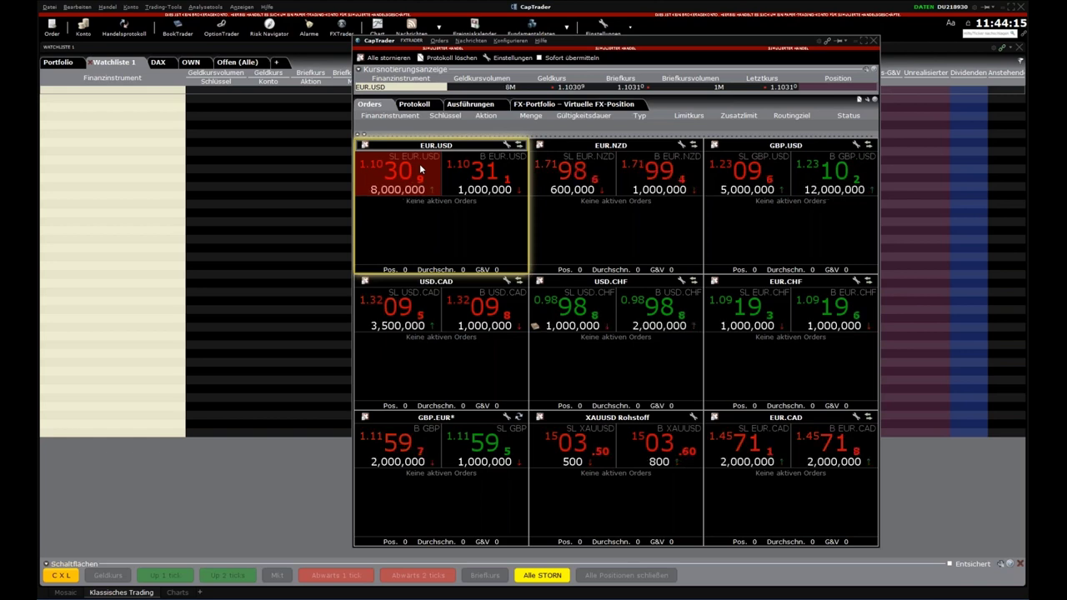
Step: Create a sell limit order for EUR.USD in FXTrader and set its quantity to 13328
click(421, 169)
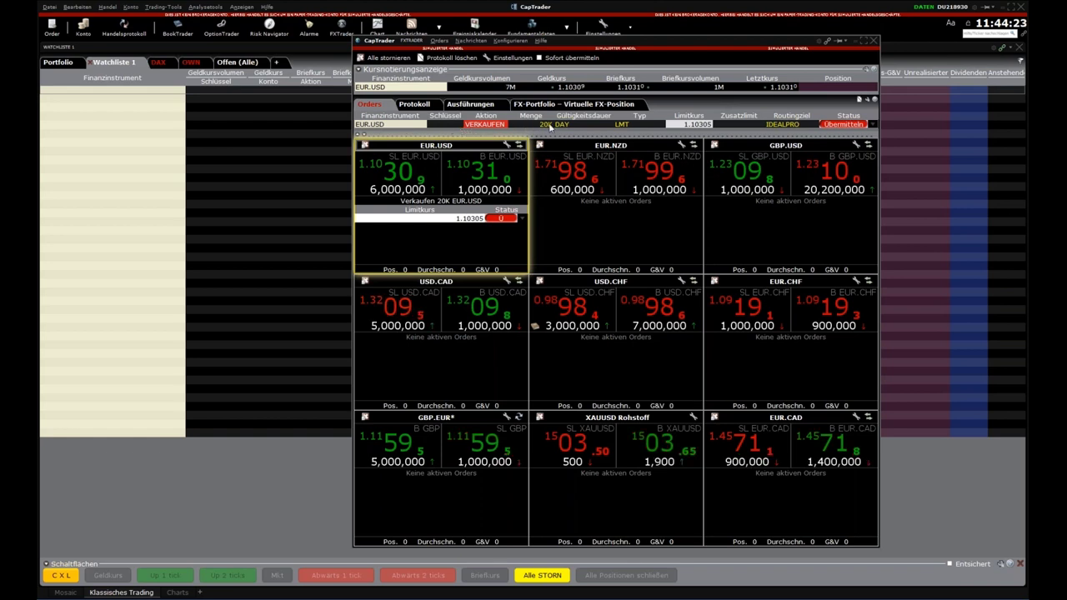
click(549, 124)
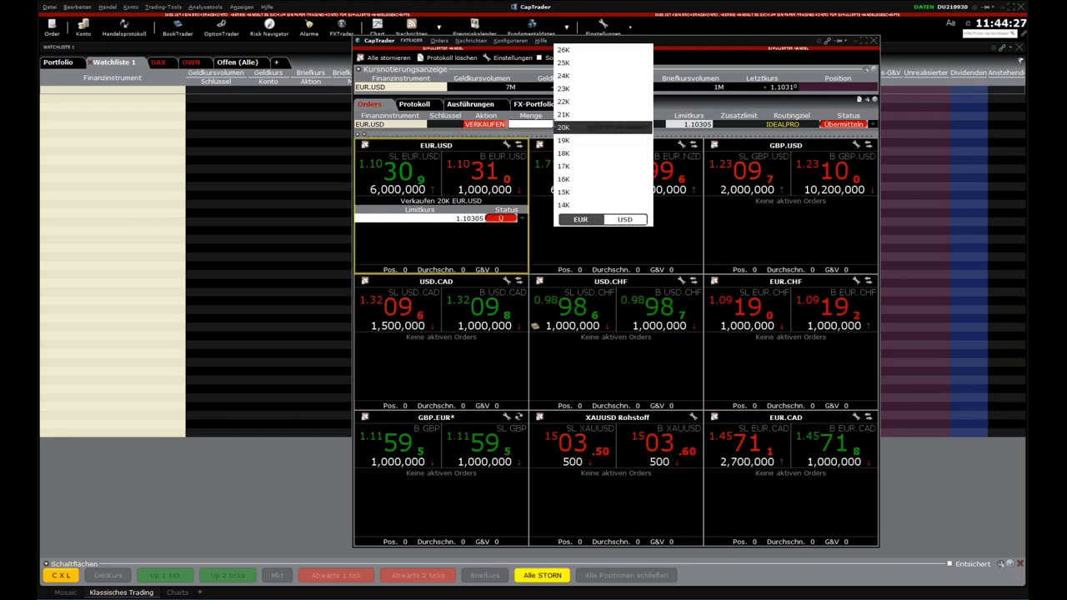
text(15)
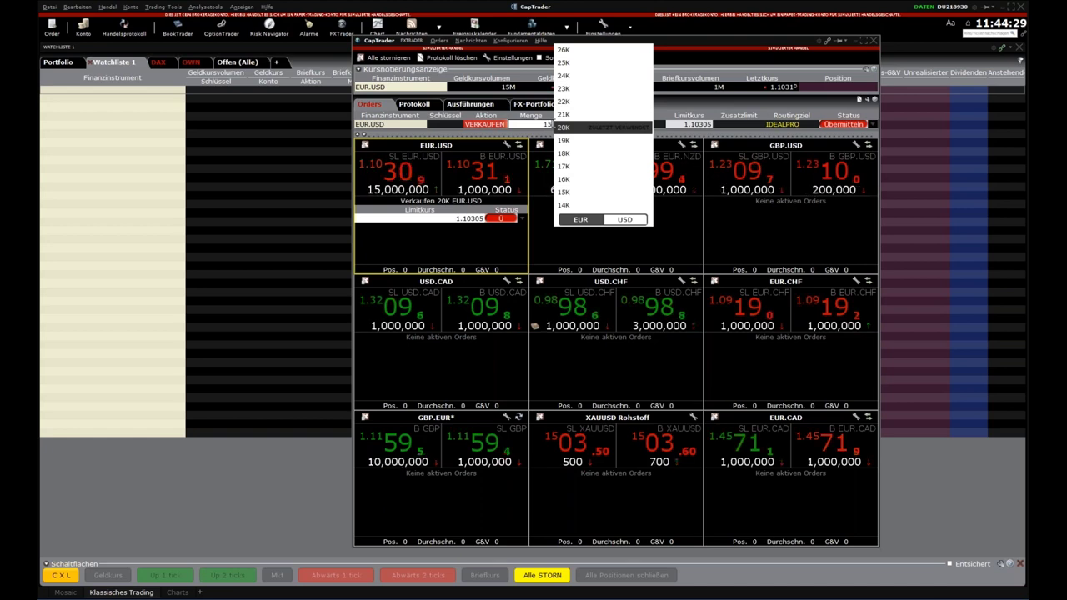
text(3)
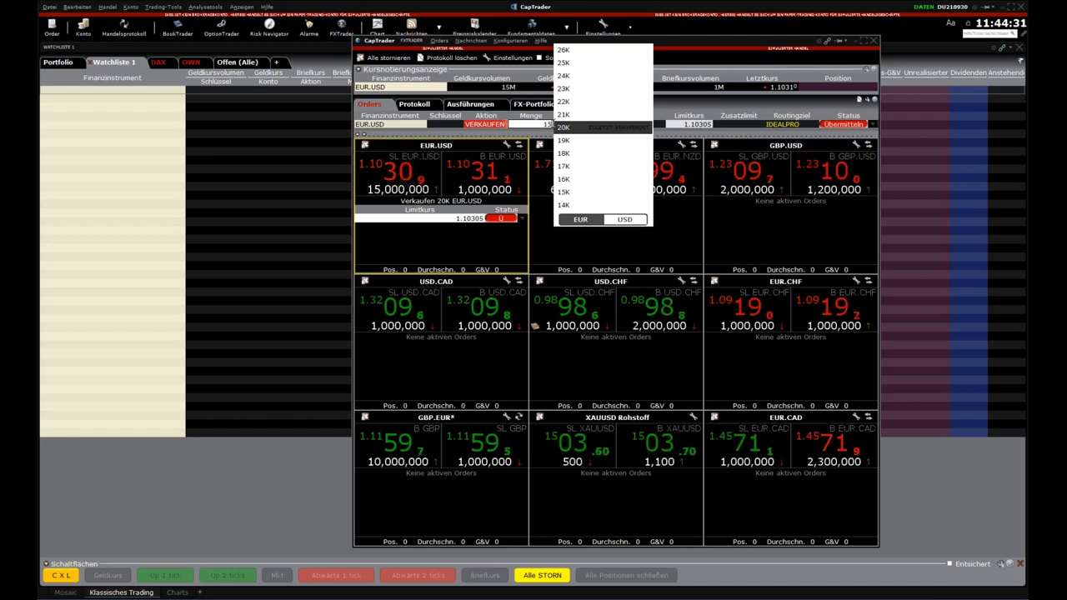
text(28)
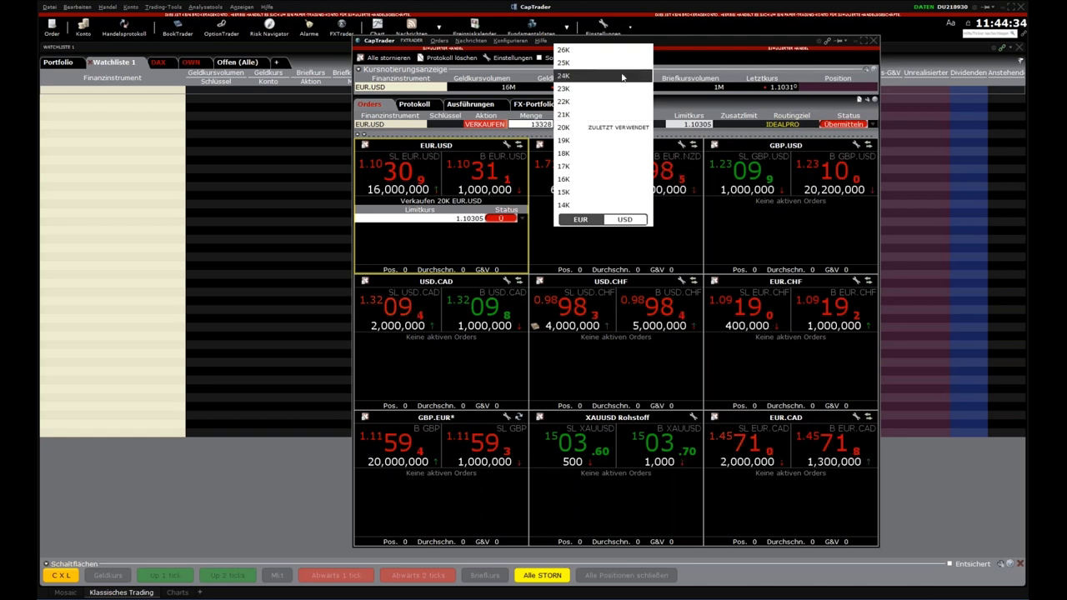
Step: Look through the limit price and order type choices of the EUR.USD sell order without changing them
click(694, 125)
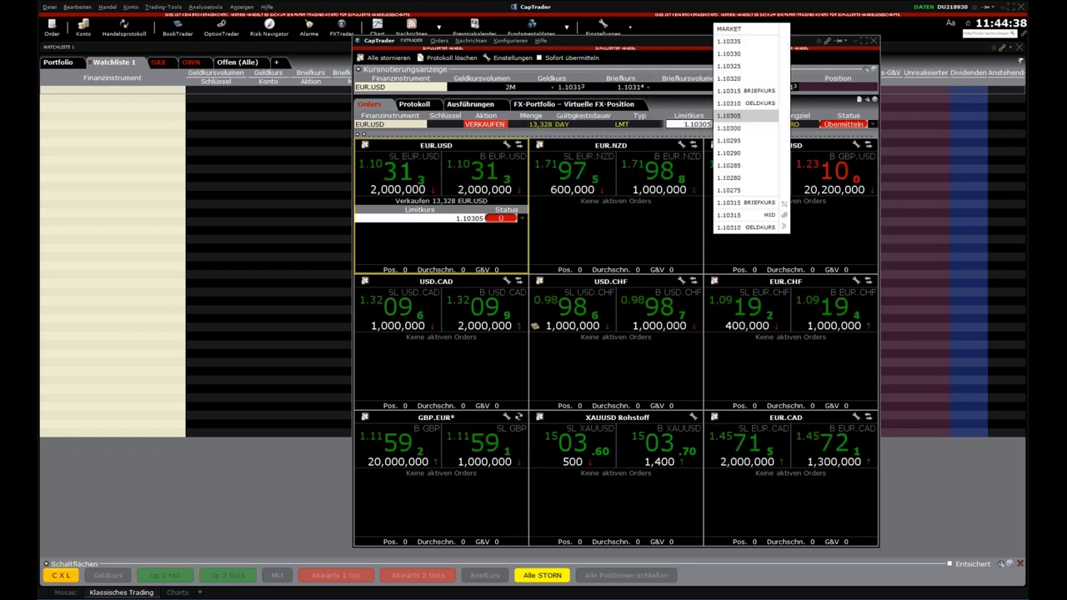
click(640, 126)
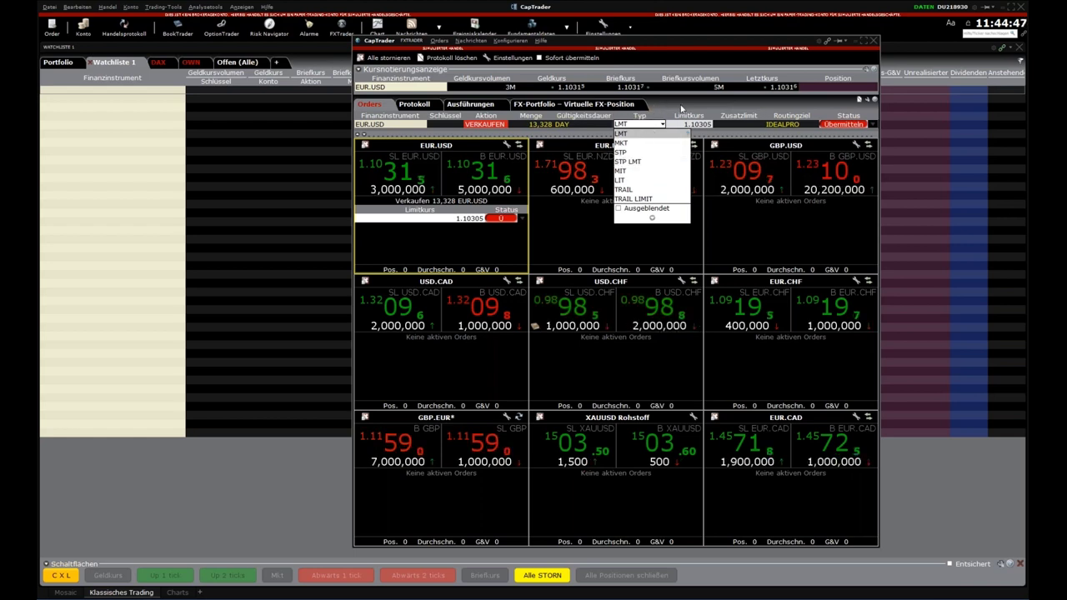
key(Escape)
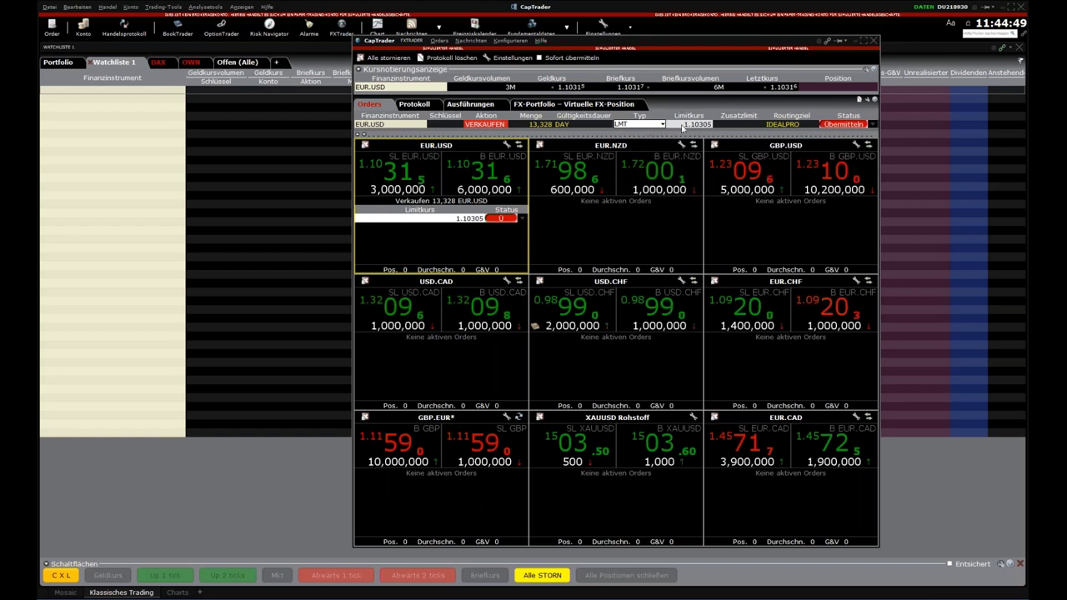